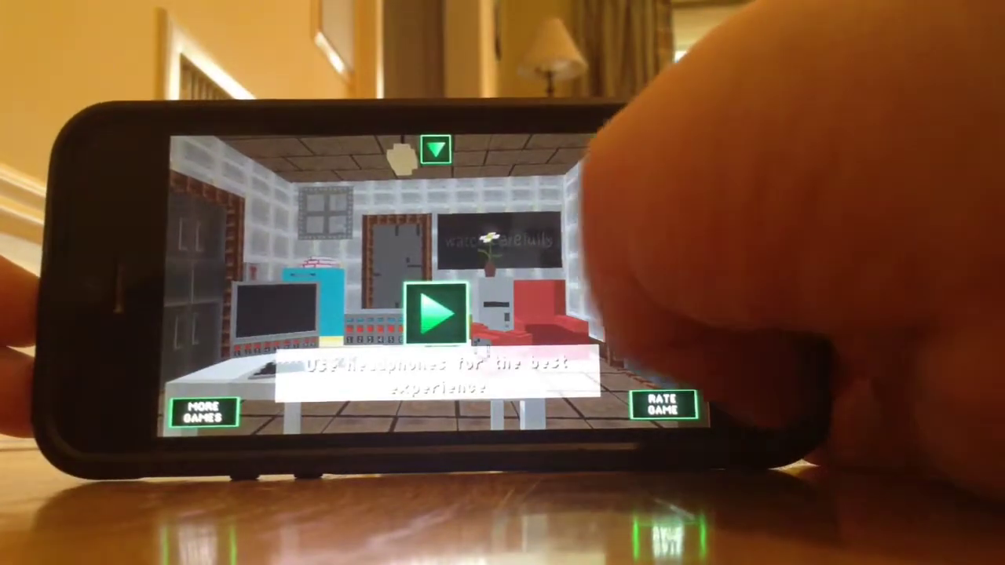
left_click(435, 312)
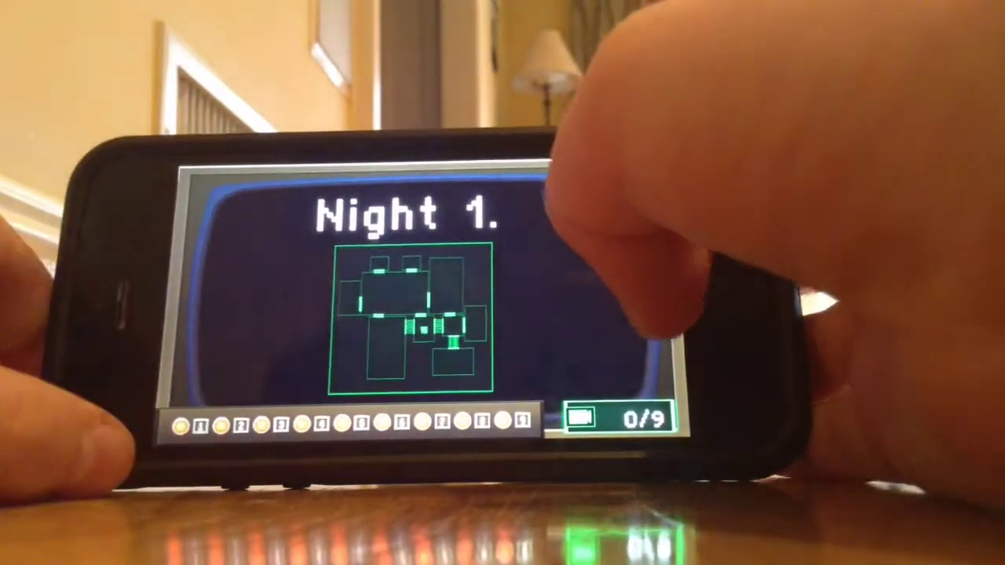
left_click(212, 420)
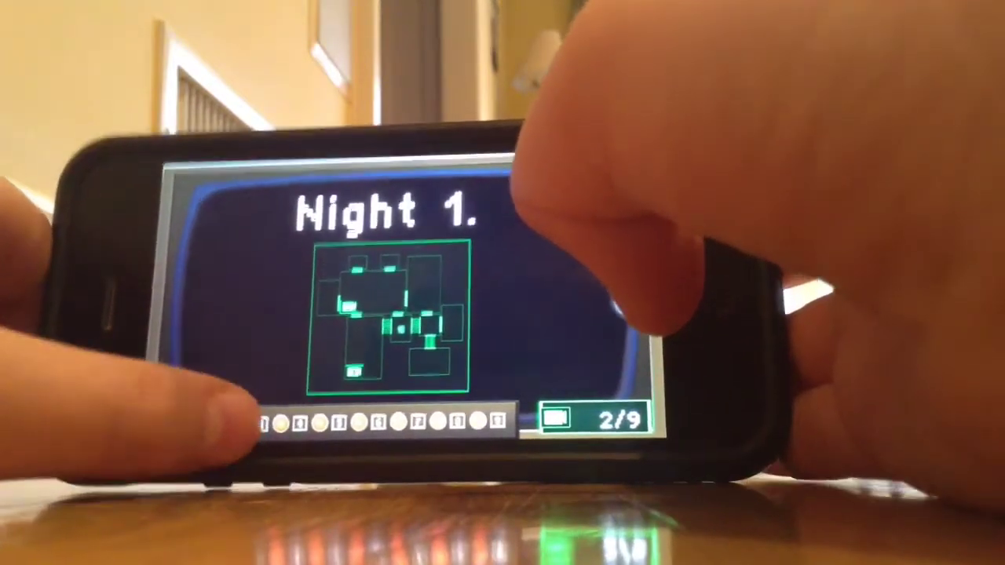
left_click(244, 420)
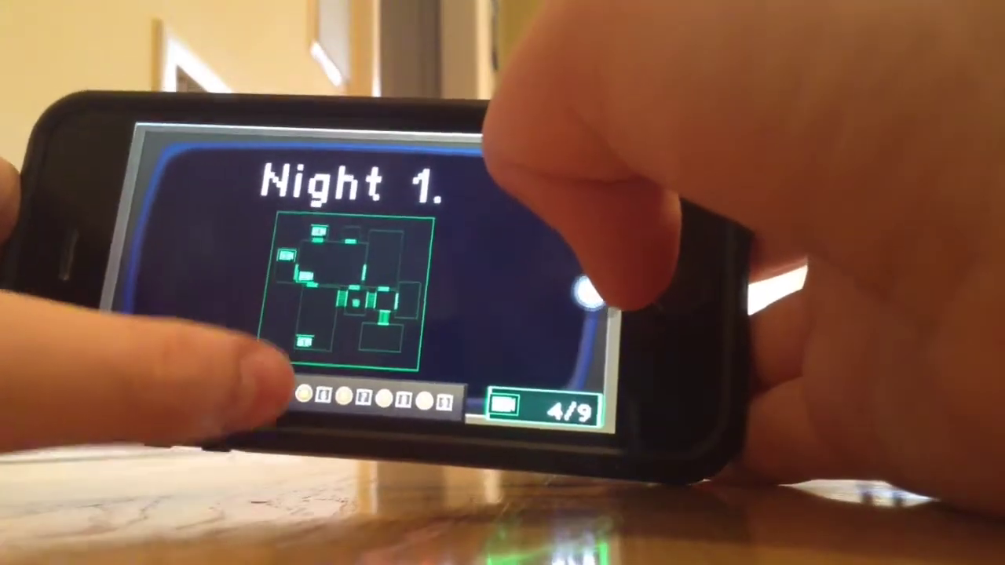
left_click(279, 385)
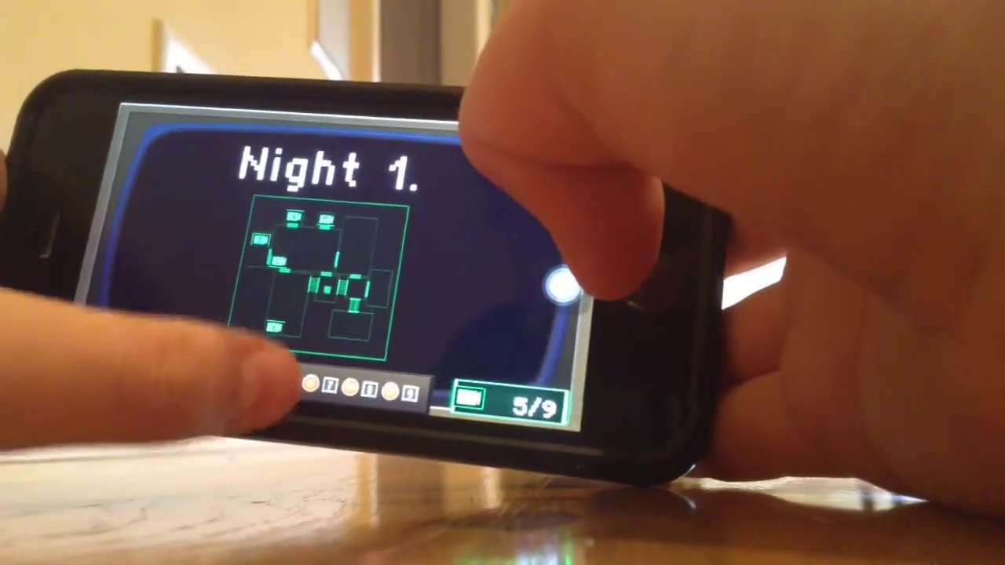
left_click(271, 384)
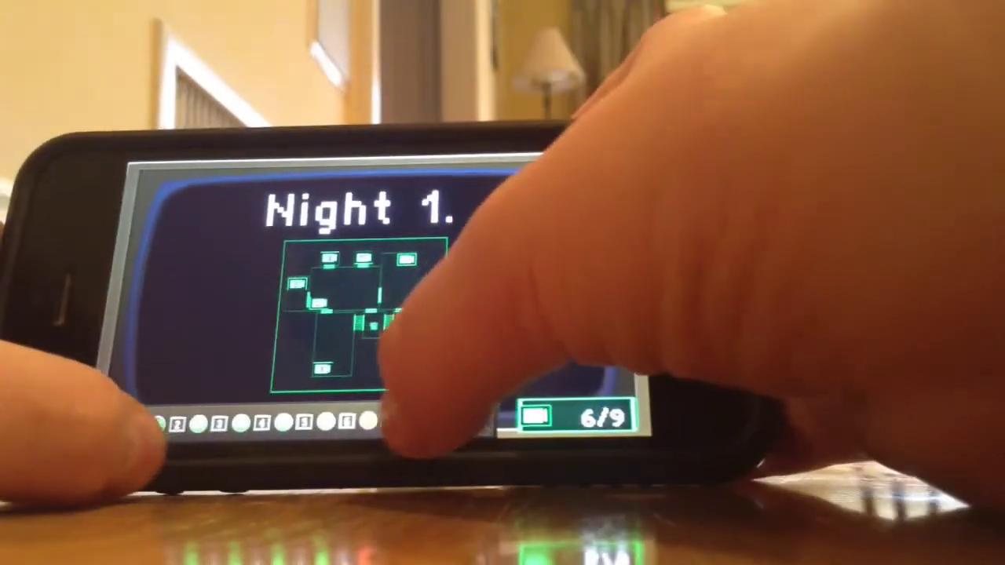
left_click(416, 431)
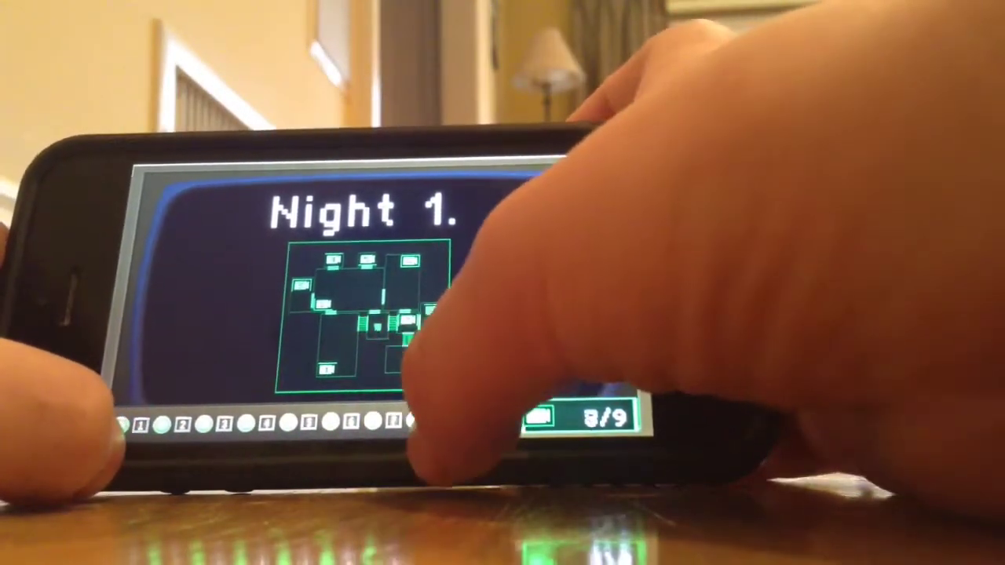
left_click(482, 415)
left_click(556, 358)
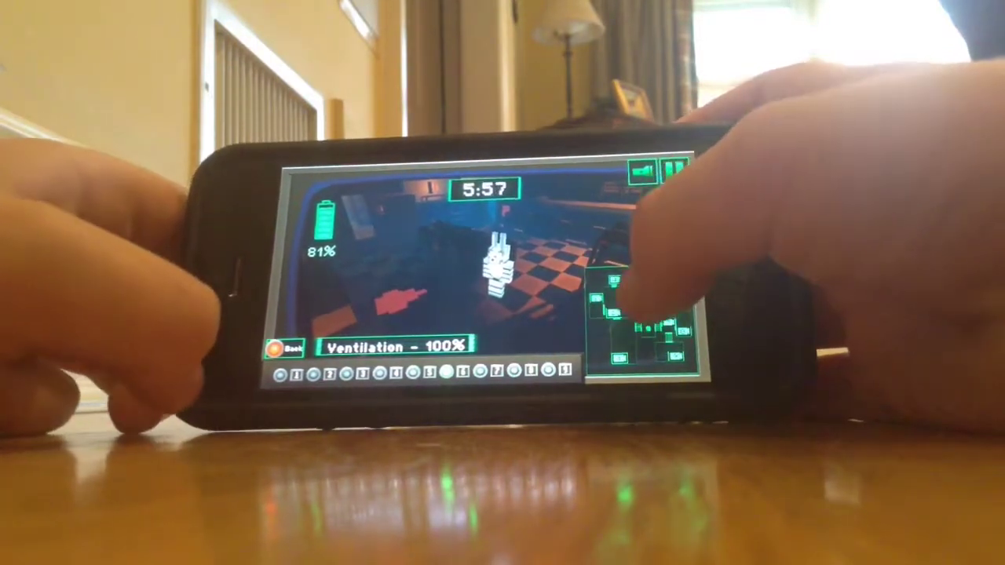
left_click(600, 302)
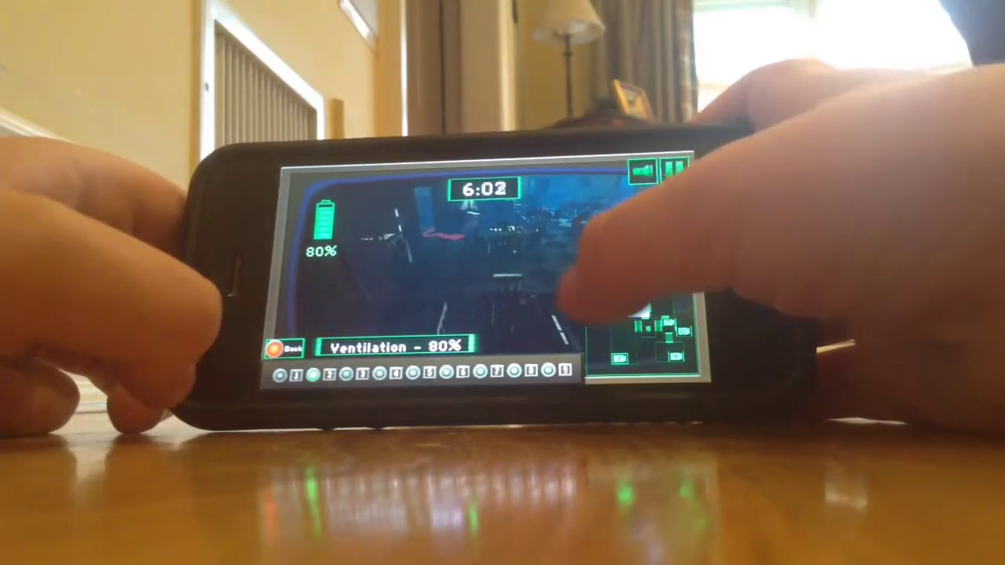
left_click(601, 303)
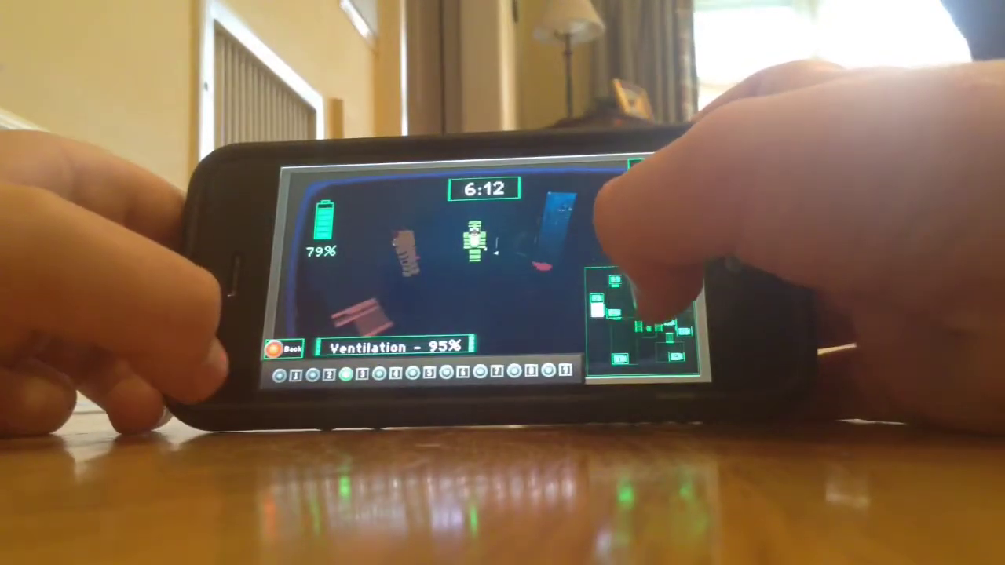
left_click(615, 313)
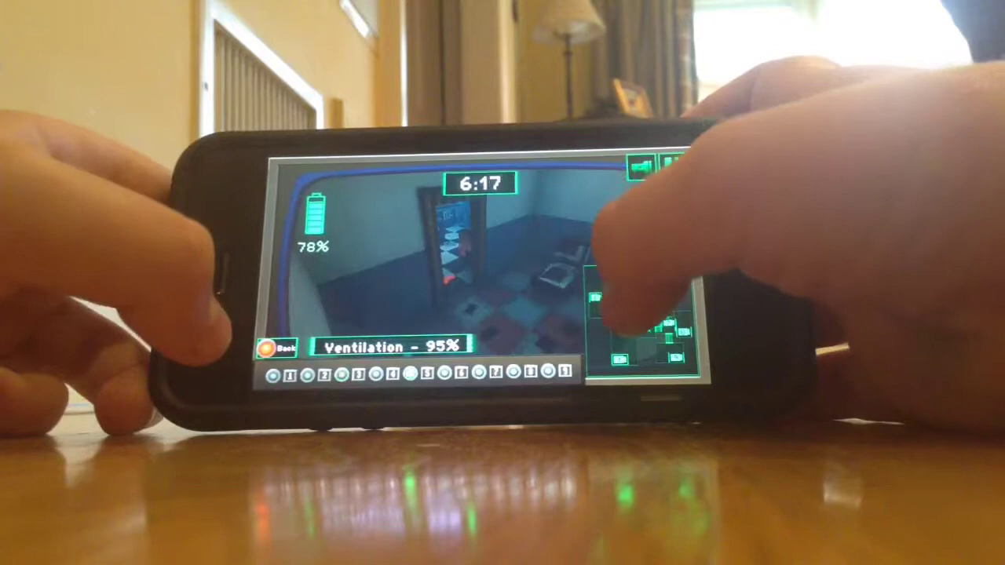
left_click(597, 302)
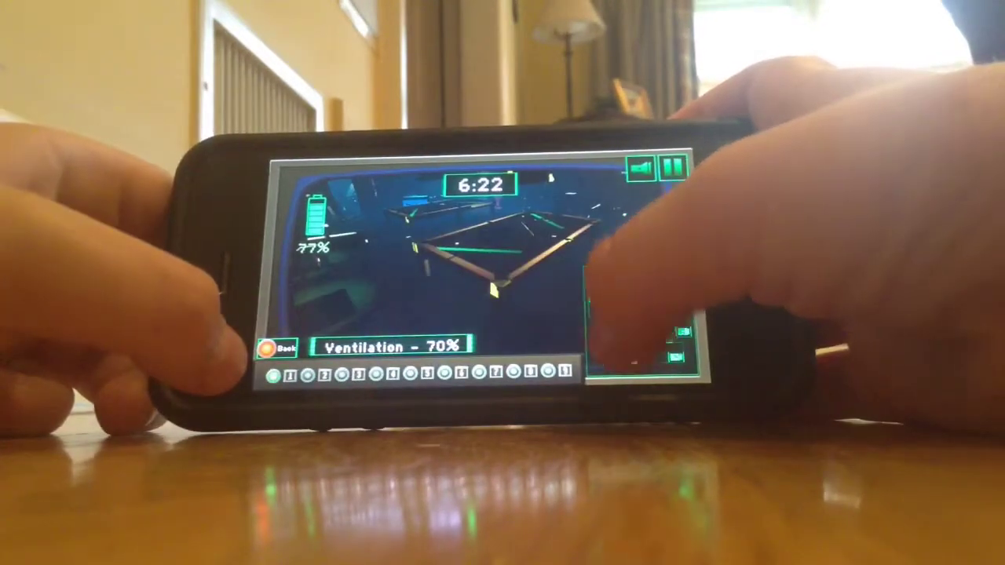
left_click(604, 318)
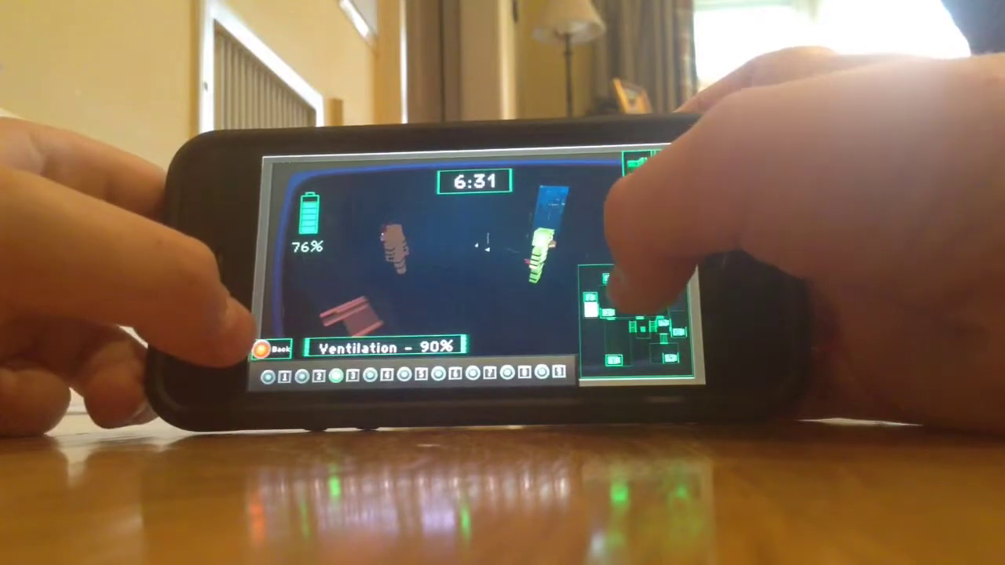
left_click(609, 313)
left_click(636, 322)
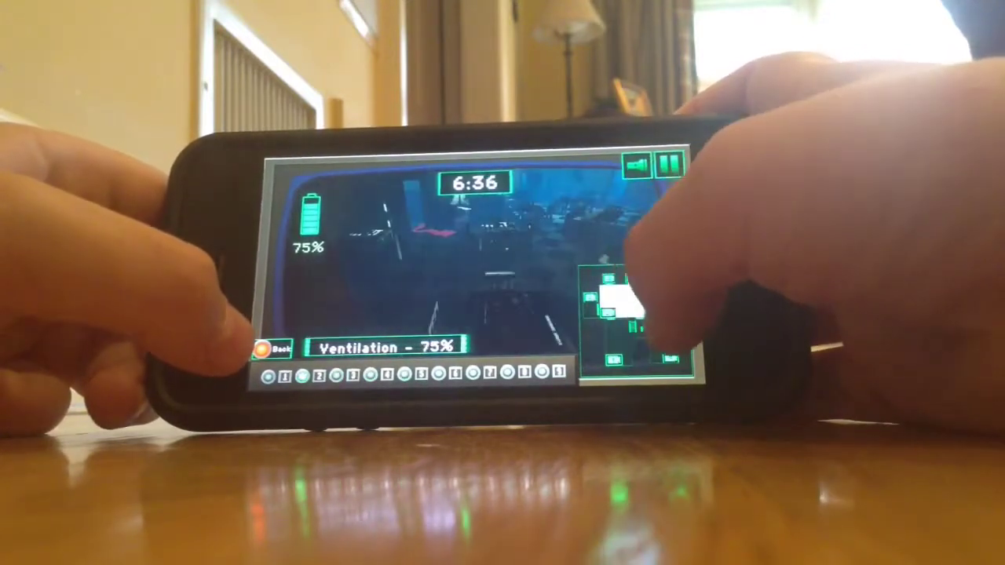
left_click(667, 283)
left_click(663, 329)
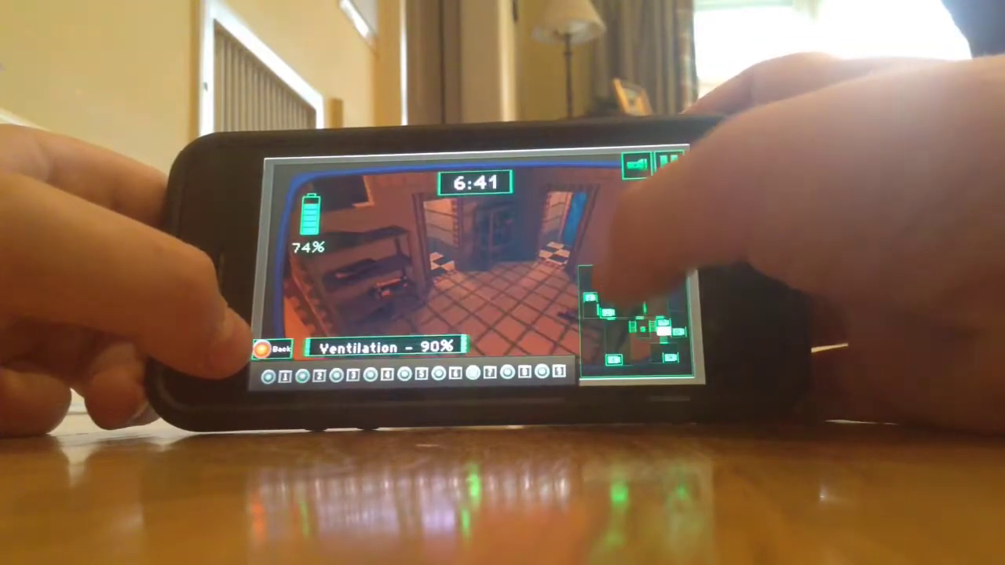
left_click(610, 312)
left_click(652, 280)
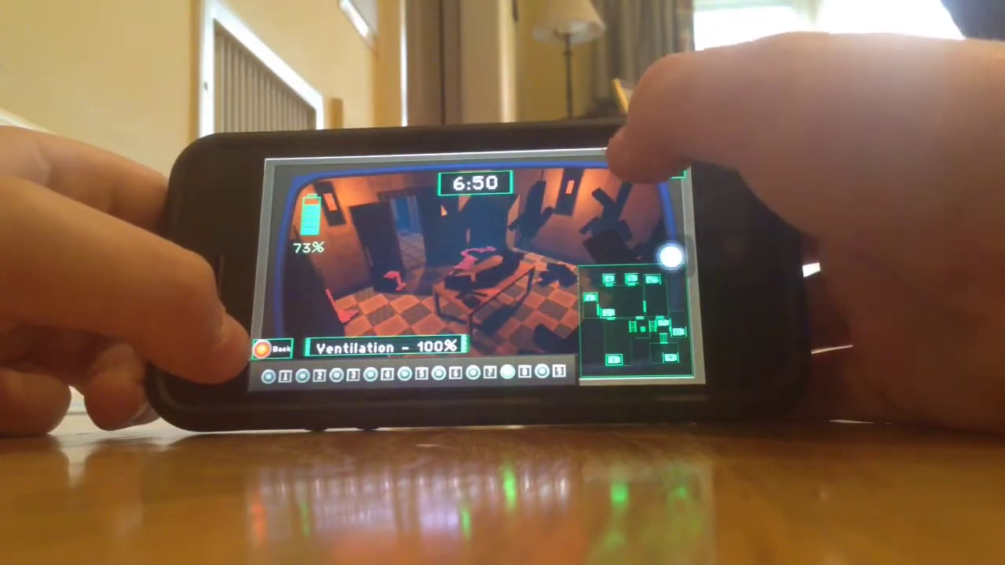
left_click(590, 308)
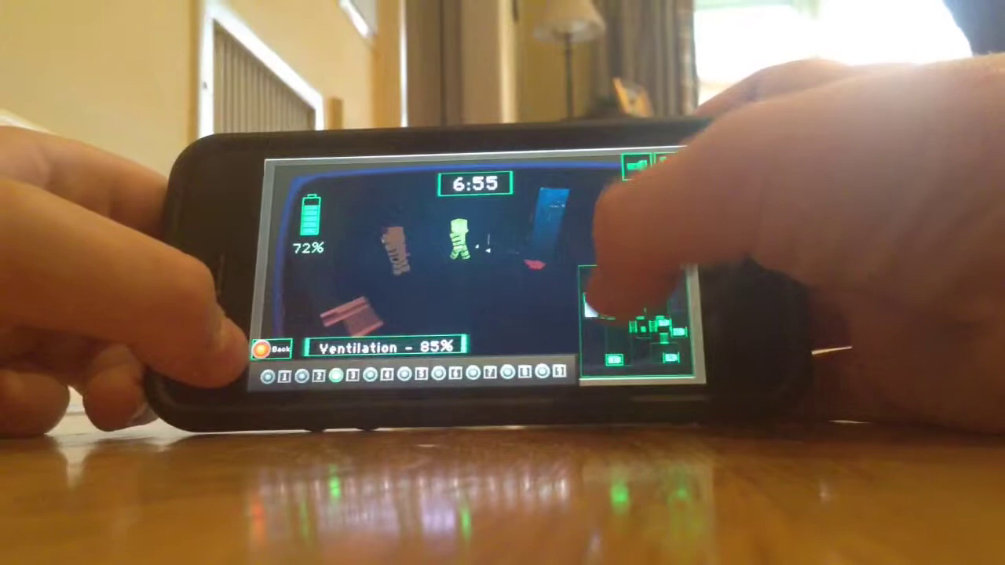
left_click(617, 345)
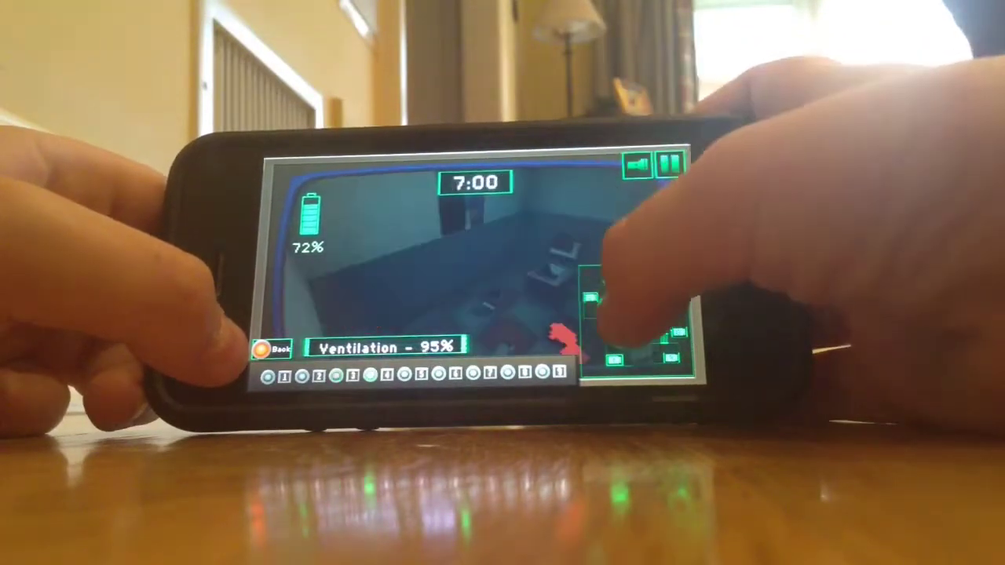
left_click(658, 314)
left_click(622, 298)
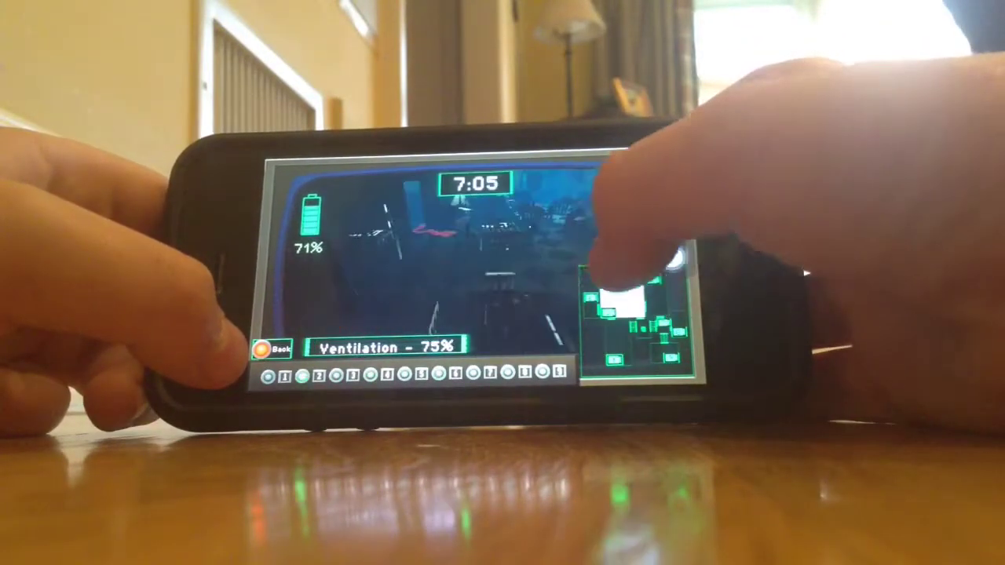
left_click(613, 357)
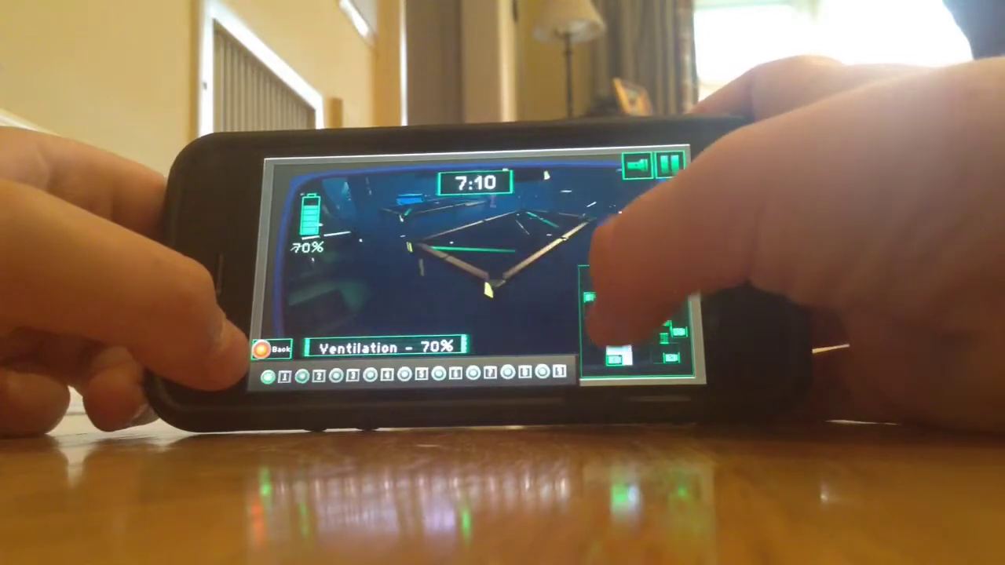
left_click(608, 298)
left_click(617, 351)
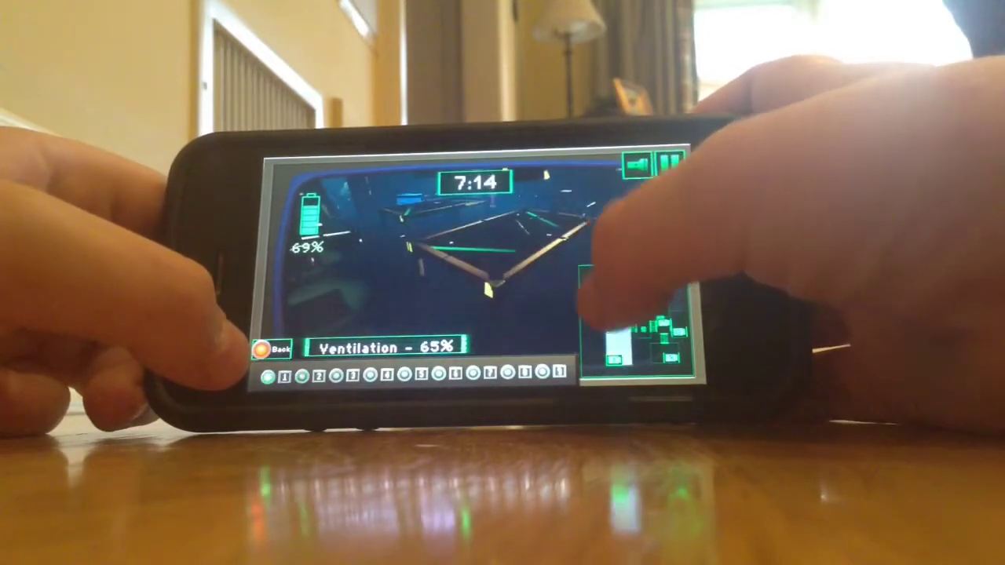
left_click(608, 298)
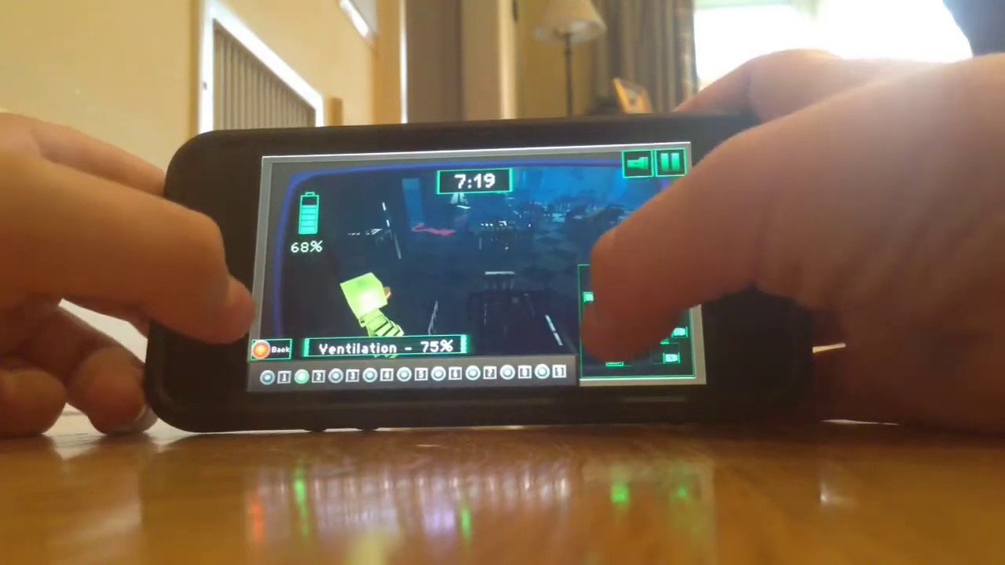
left_click(617, 346)
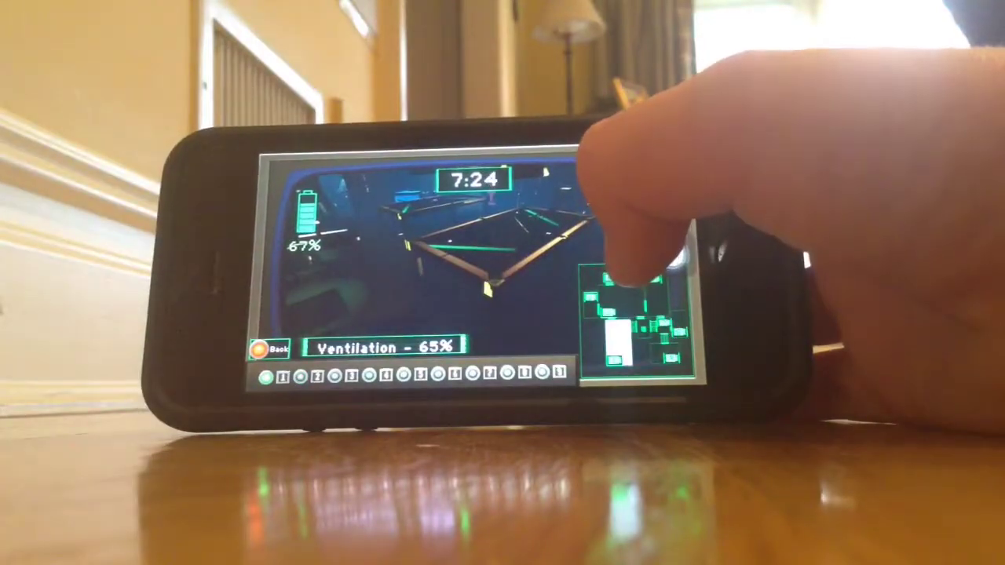
left_click(616, 302)
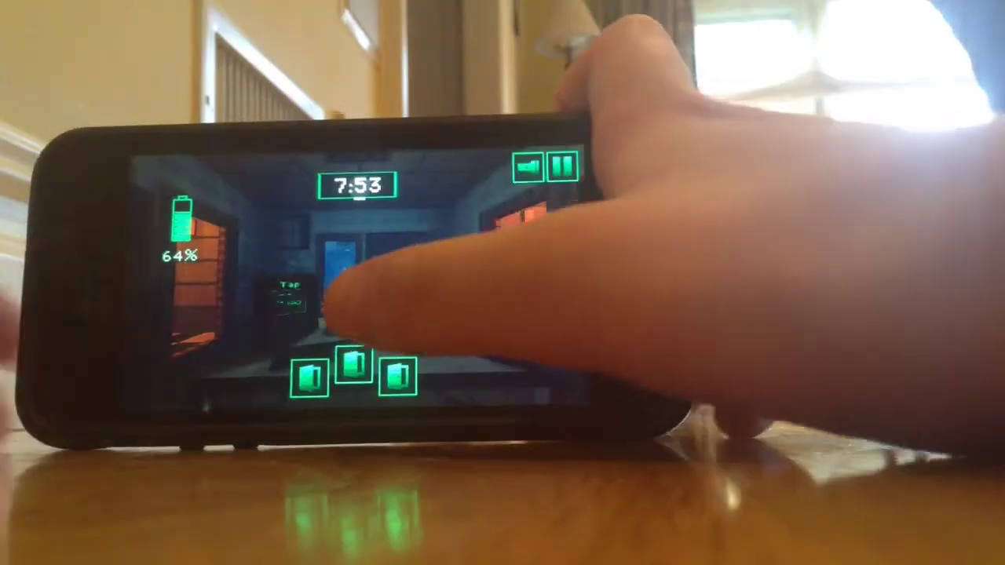
left_click(400, 266)
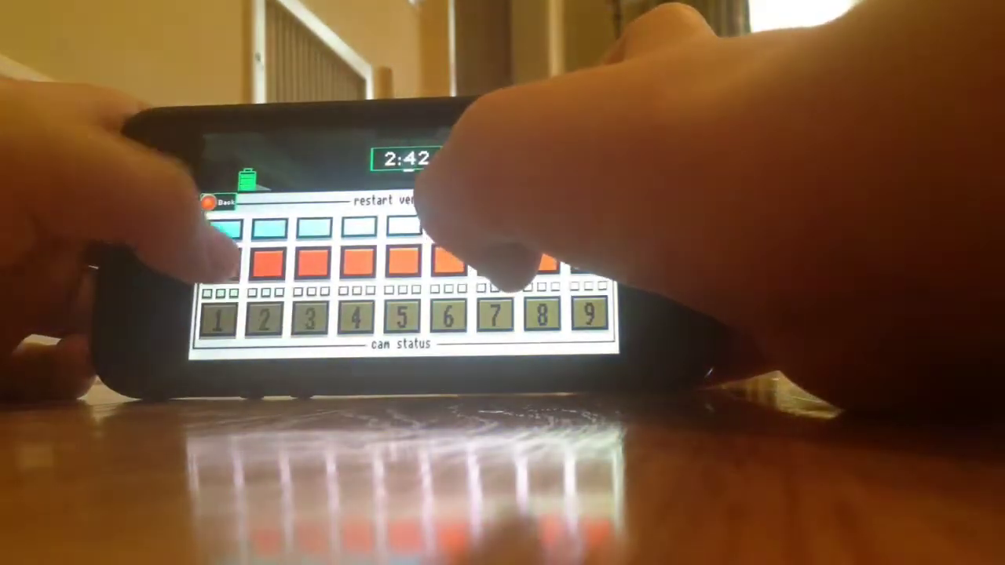
left_click(487, 260)
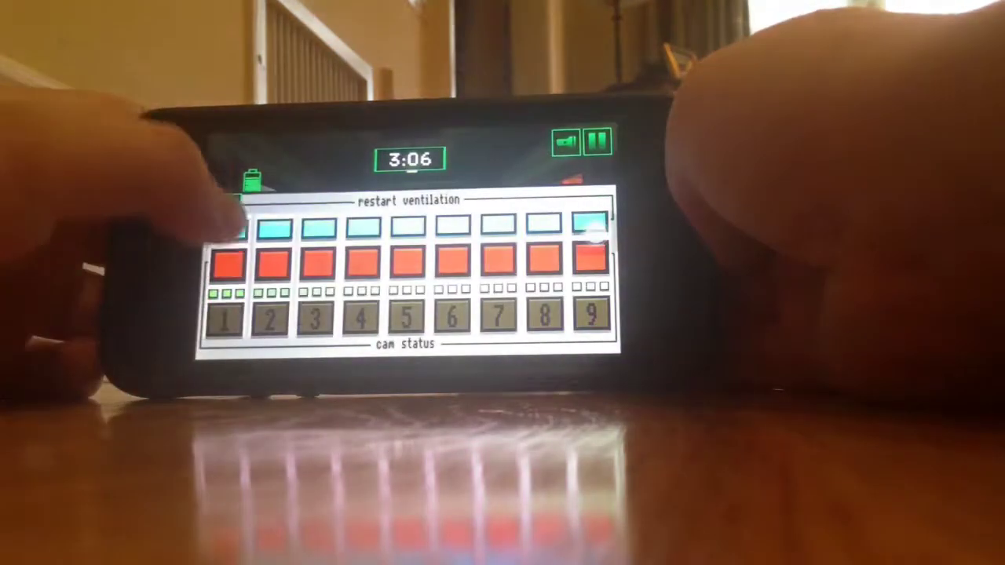
left_click(226, 202)
left_click(403, 322)
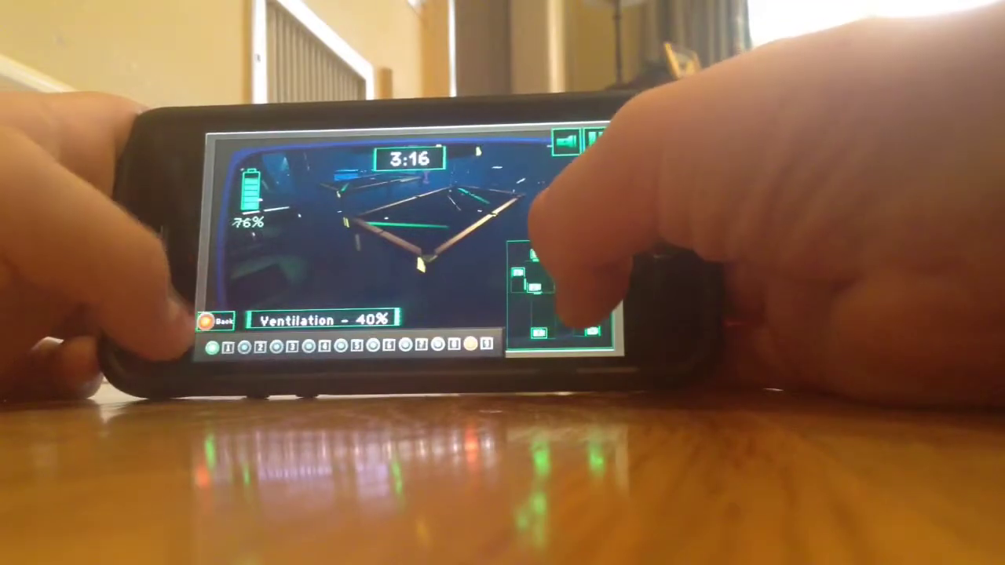
left_click(549, 298)
left_click(222, 320)
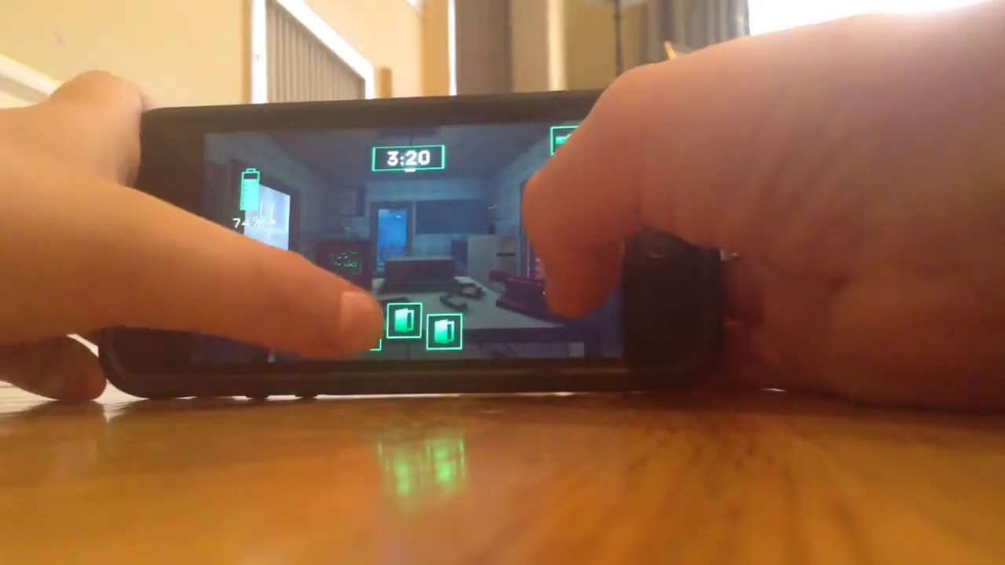
left_click(363, 334)
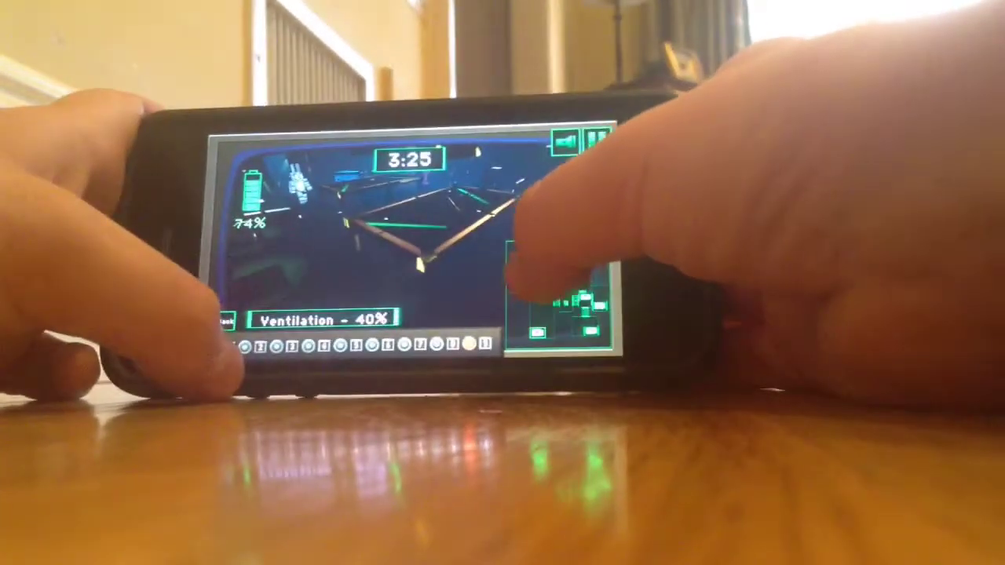
left_click(518, 283)
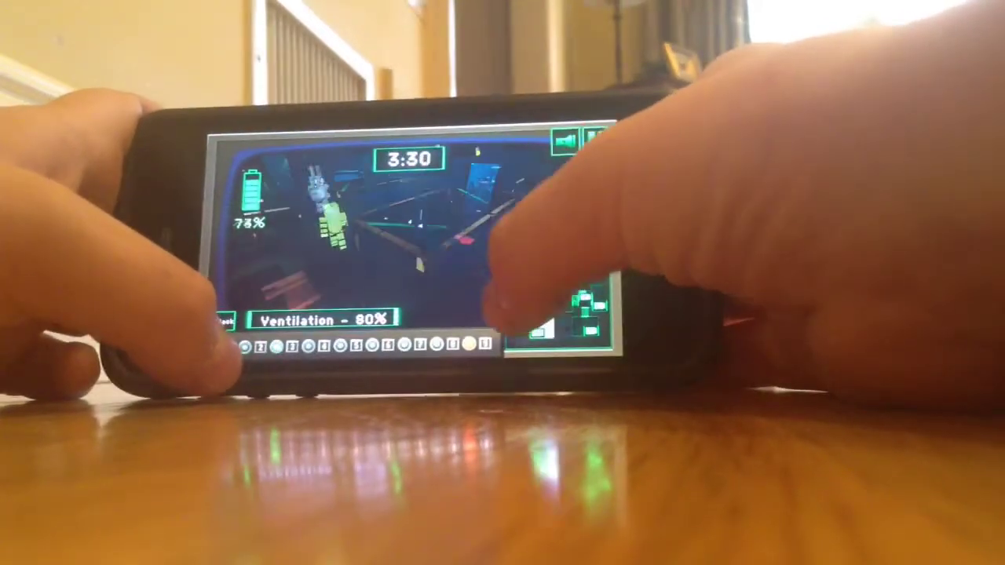
left_click(213, 347)
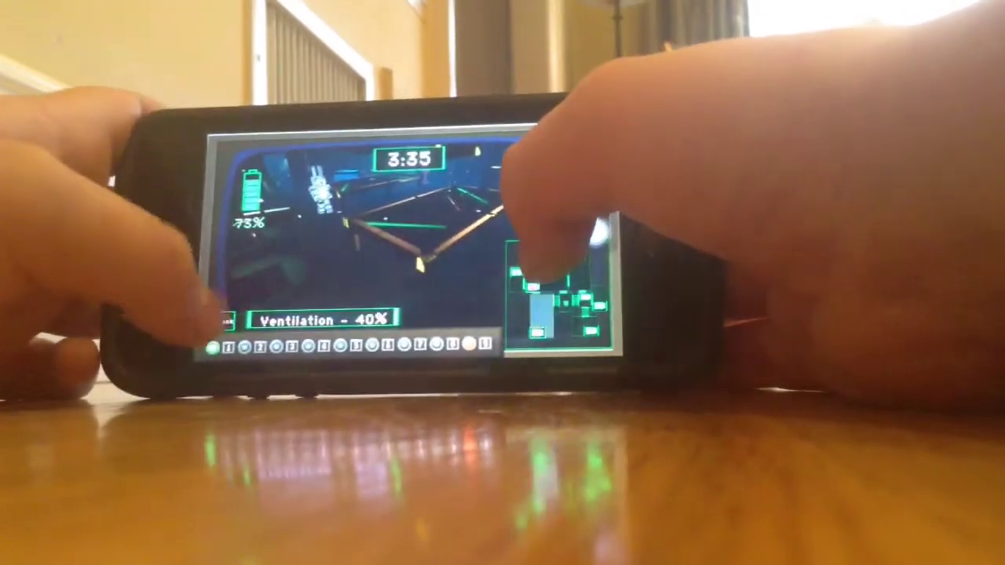
left_click(224, 321)
left_click(352, 332)
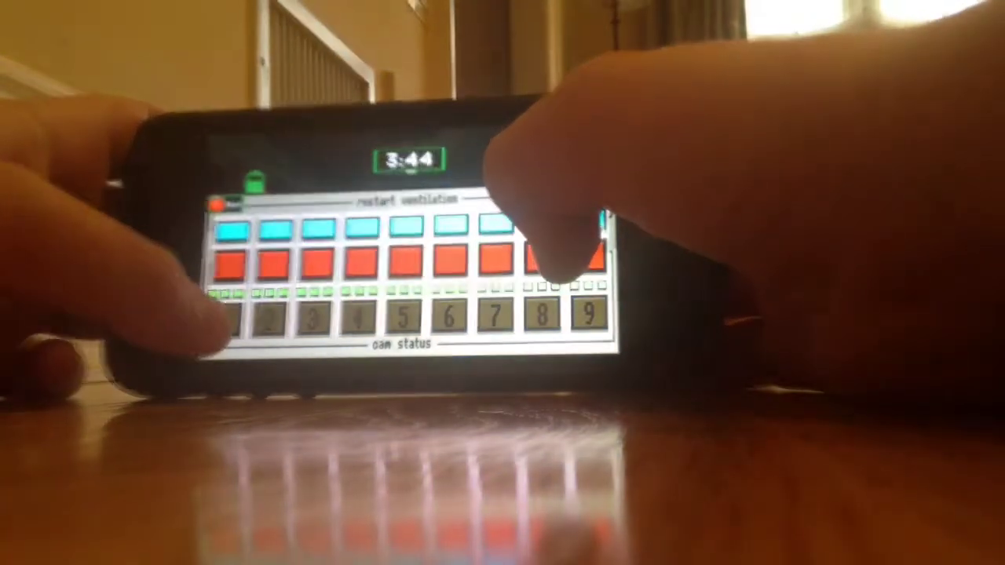
left_click(559, 259)
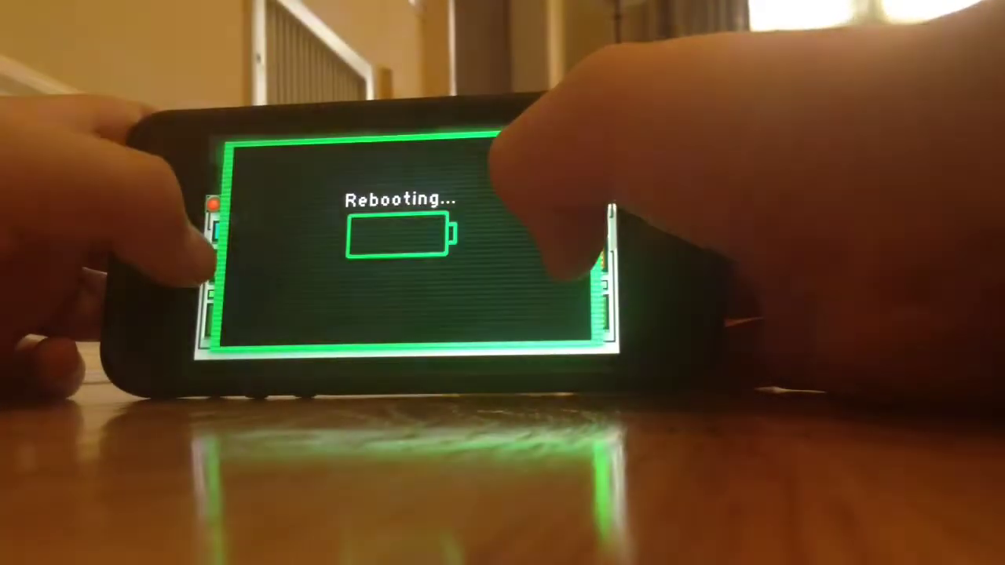